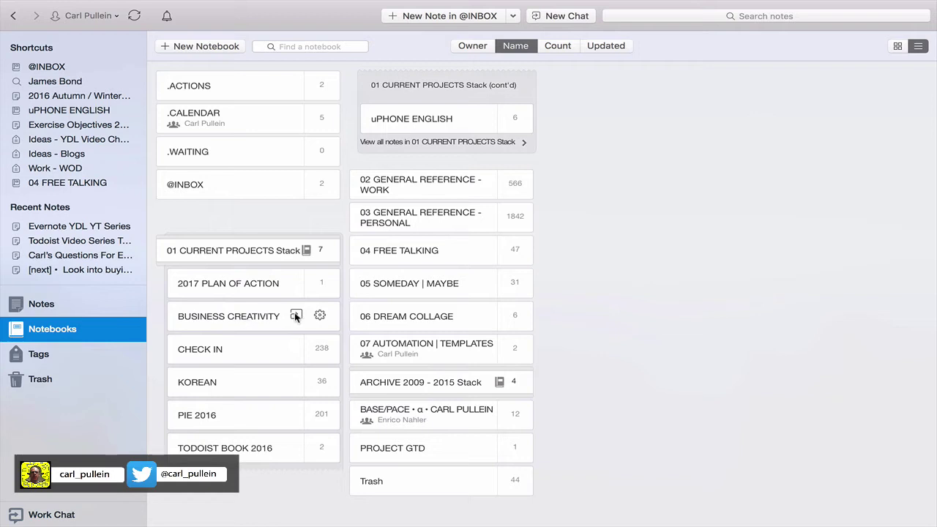
Examine the Private and Shared options in the BUSINESS CREATIVITY notebook's sharing settings, leaving without saving any change.
{"action": "right_click", "coordinate": [228, 313]}
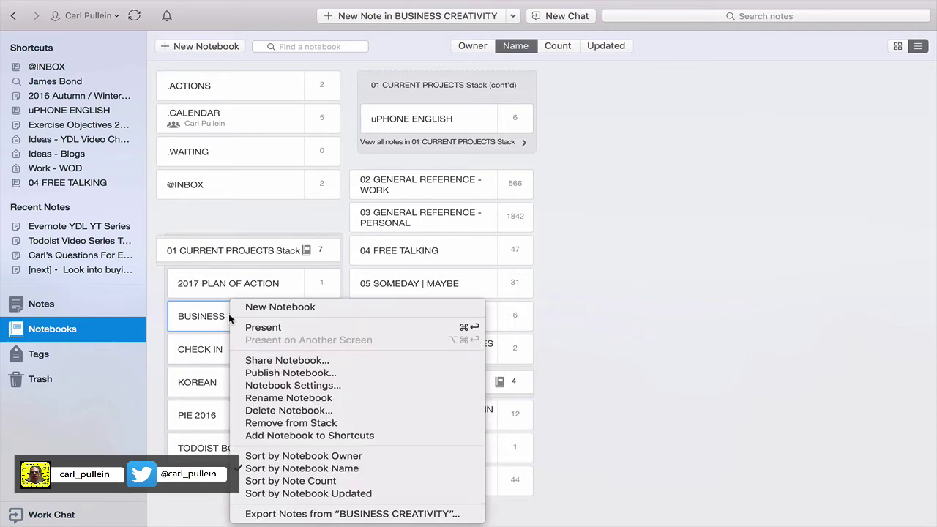
{"action": "left_click", "coordinate": [279, 361]}
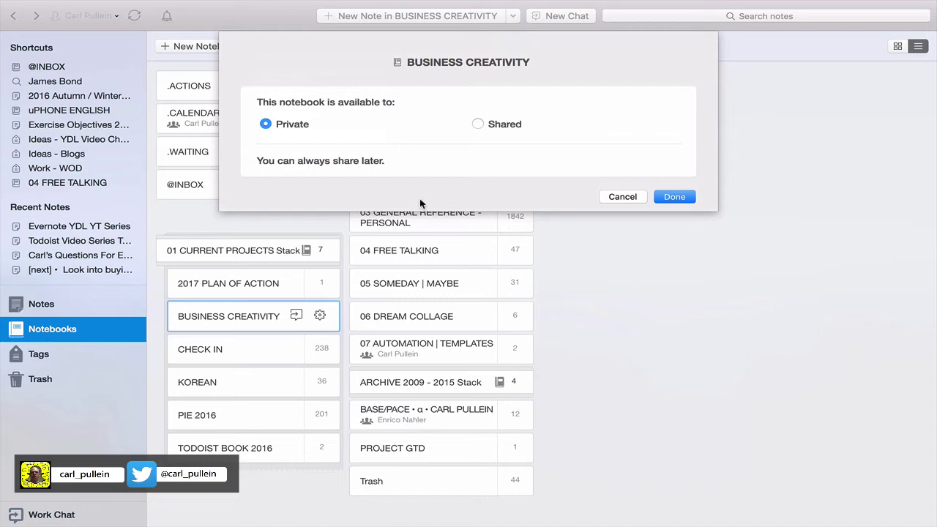
{"action": "left_click", "coordinate": [631, 196]}
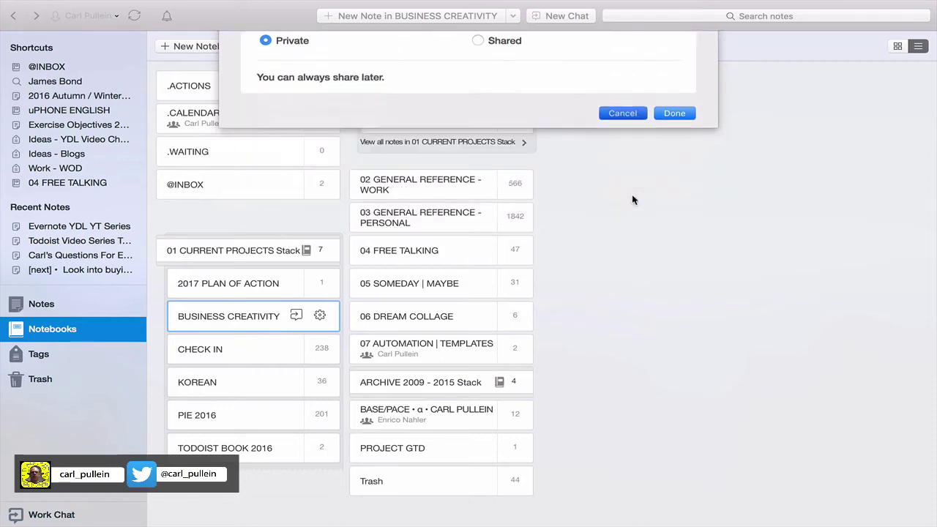
{"action": "right_click", "coordinate": [245, 322]}
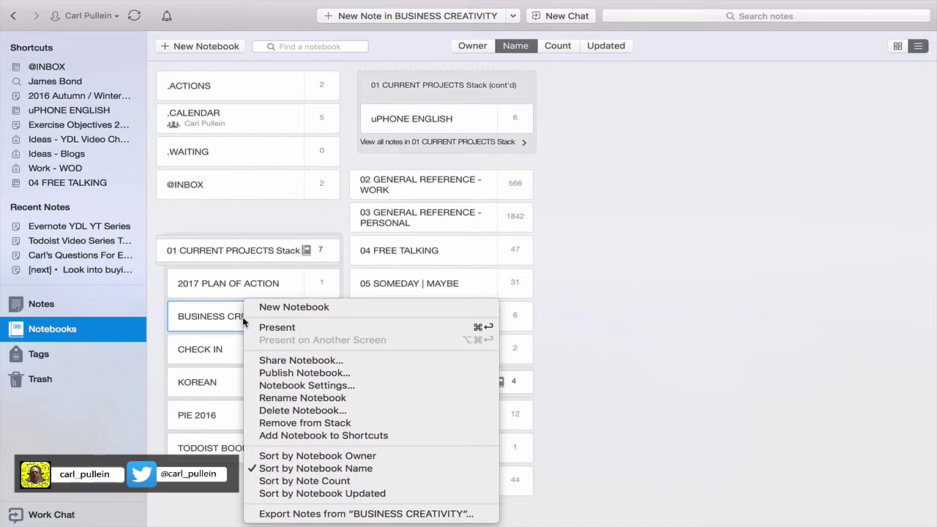
{"action": "left_click", "coordinate": [287, 360]}
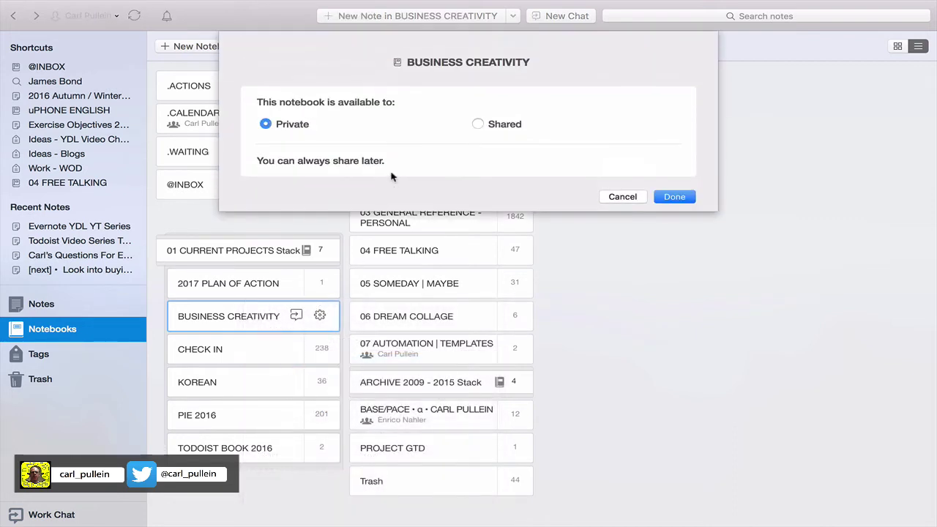
{"action": "left_click", "coordinate": [478, 125]}
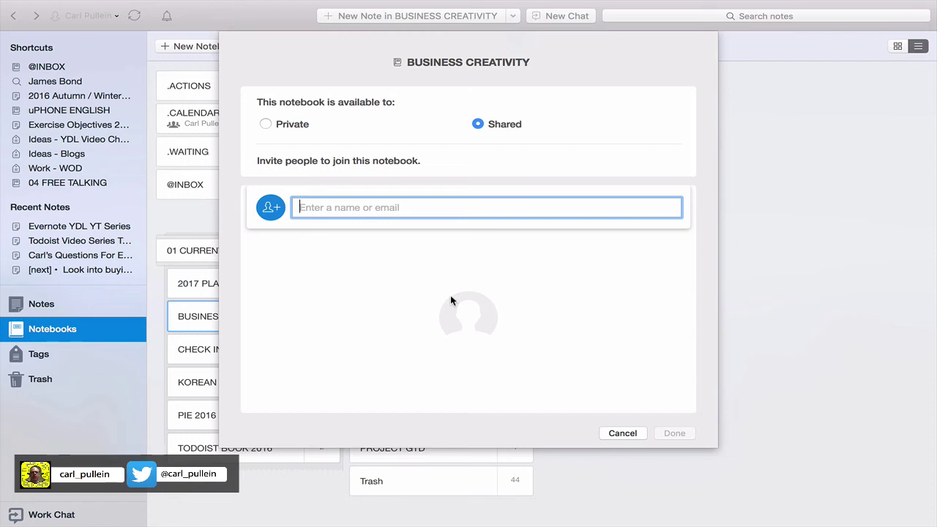
{"action": "left_click", "coordinate": [622, 433]}
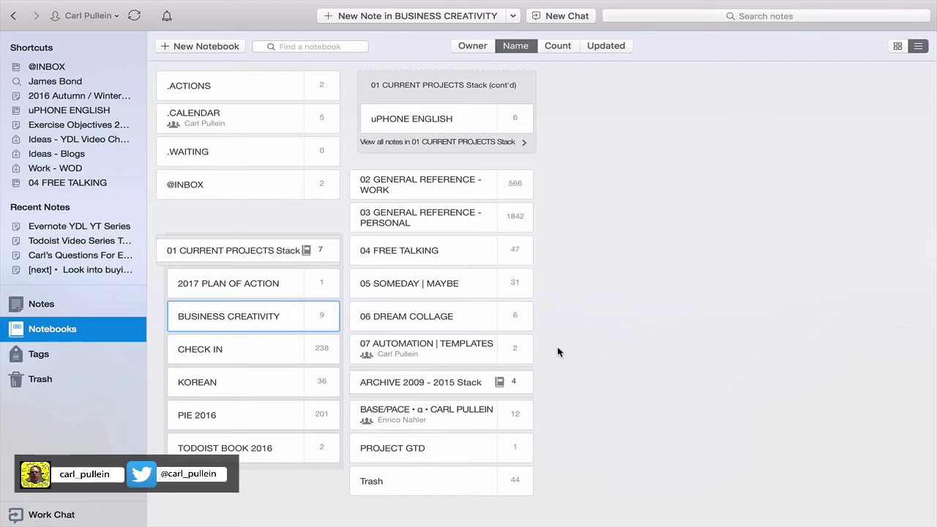
{"action": "left_click", "coordinate": [48, 66]}
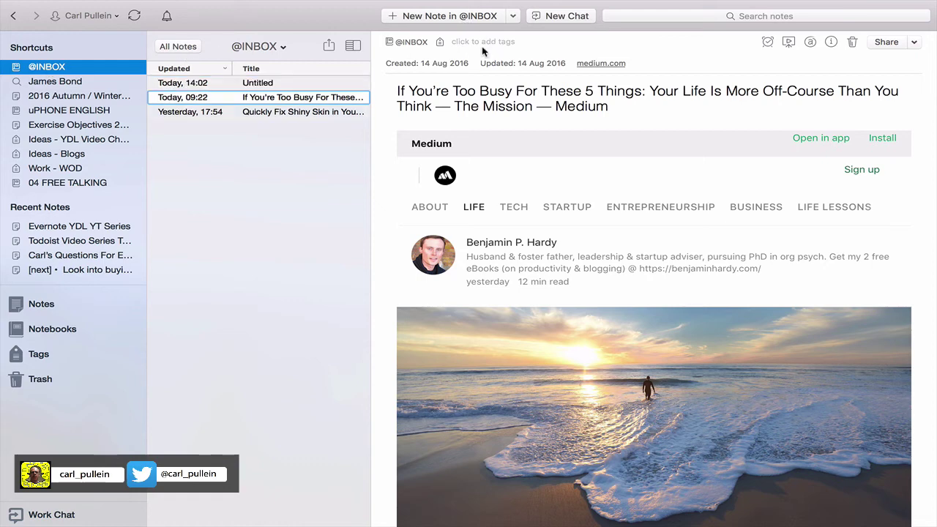
{"action": "left_click", "coordinate": [463, 16]}
{"action": "type", "text": "Sh"}
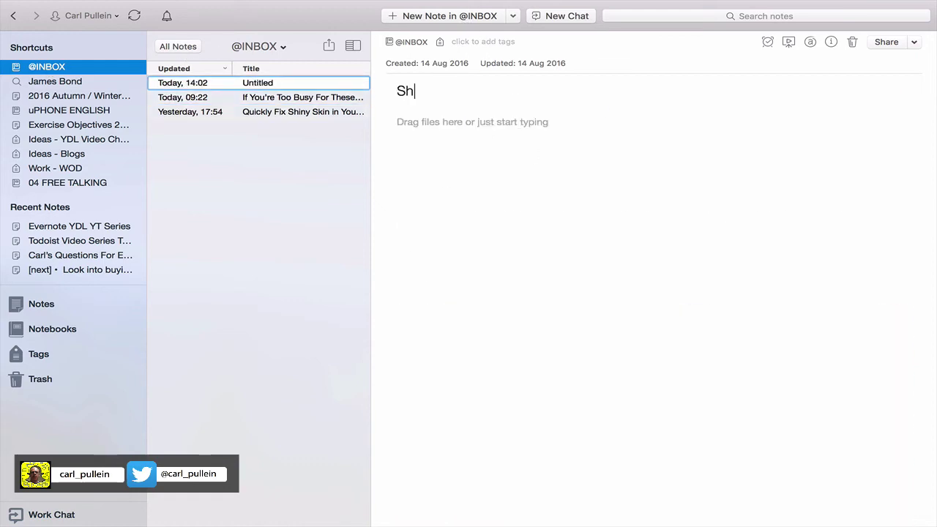
{"action": "type", "text": "opping List"}
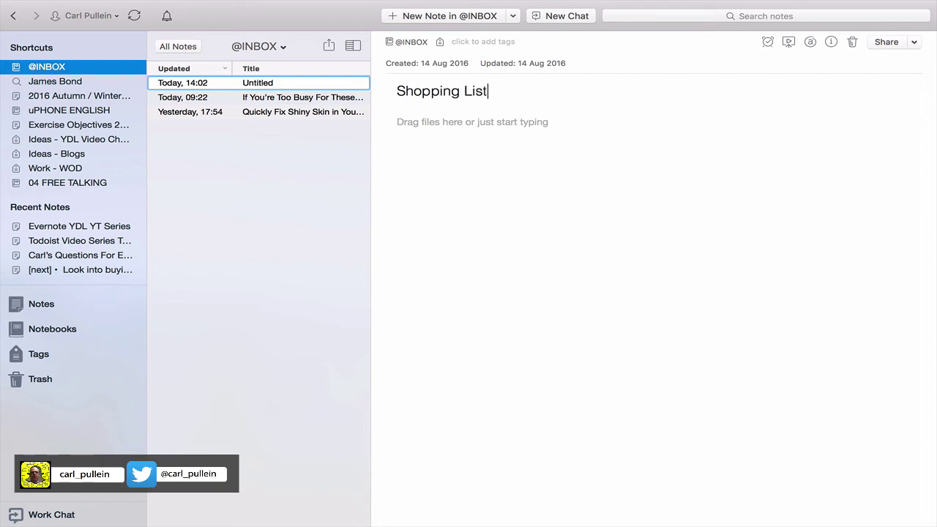
Start a checkbox list in the body of the Shopping List note with the items "Apples" and "Bananas".
{"action": "left_click", "coordinate": [477, 119]}
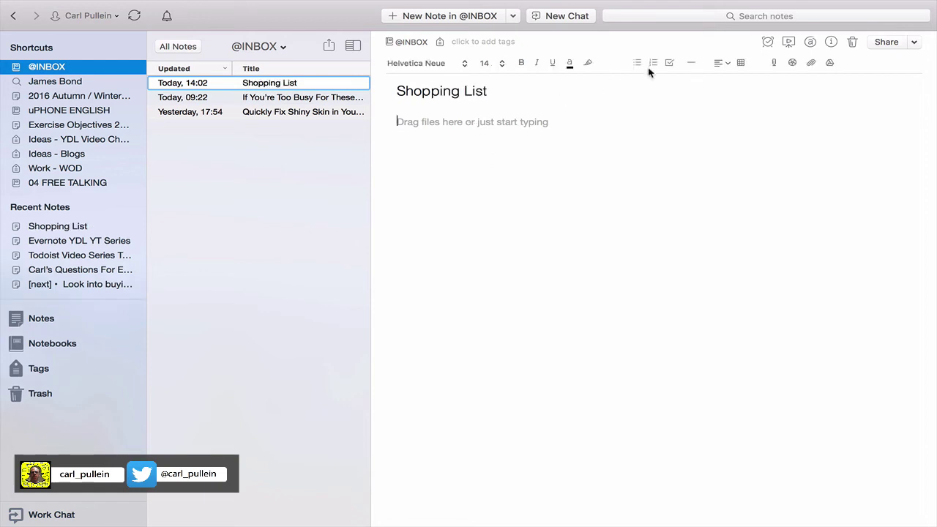
{"action": "left_click", "coordinate": [669, 63]}
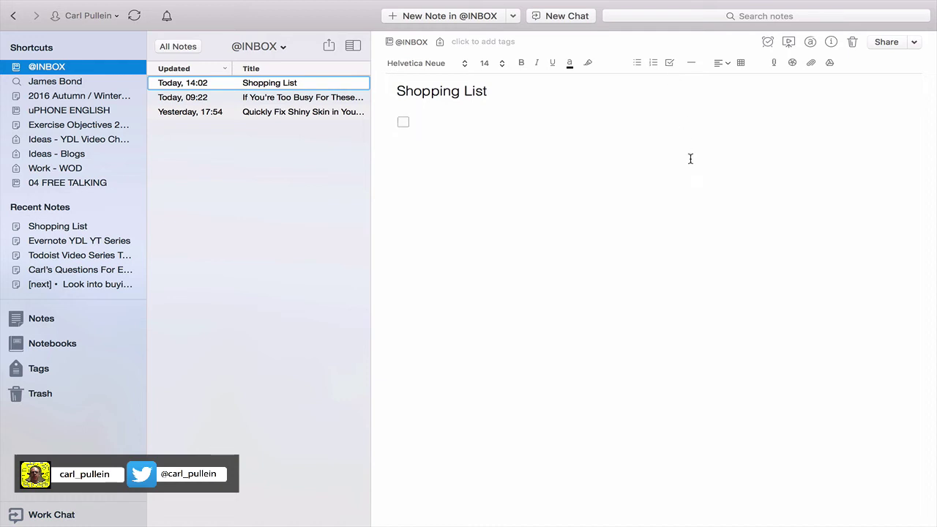
{"action": "type", "text": "Apples"}
{"action": "key", "text": "Return"}
{"action": "type", "text": "Bannanas"}
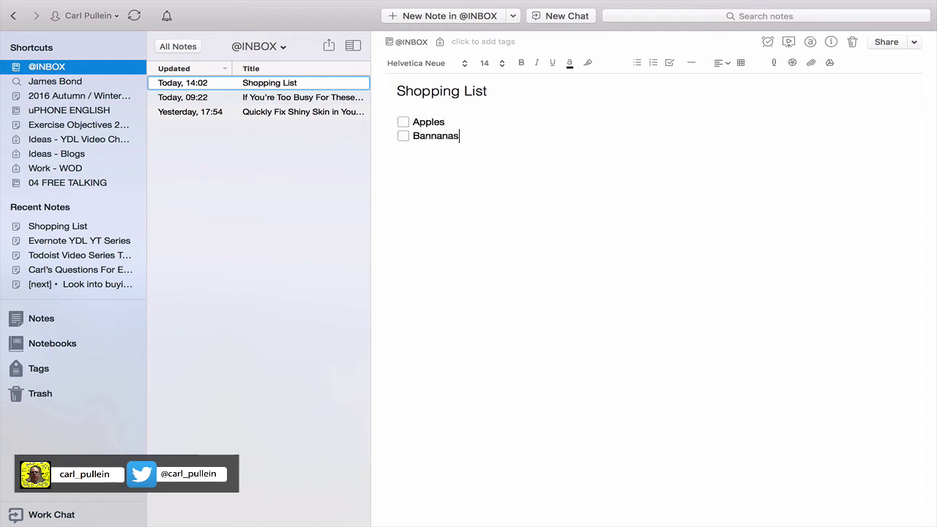
{"action": "key", "text": "Return"}
{"action": "key", "text": "BackSpace"}
{"action": "key", "text": "BackSpace"}
{"action": "key", "text": "BackSpace"}
{"action": "key", "text": "BackSpace"}
{"action": "key", "text": "BackSpace"}
{"action": "key", "text": "BackSpace"}
{"action": "key", "text": "BackSpace"}
{"action": "type", "text": "anas"}
Add the checkbox items "Chicken" and "Dog food" to the end of the shopping list.
{"action": "key", "text": "Return"}
{"action": "type", "text": "Chicken"}
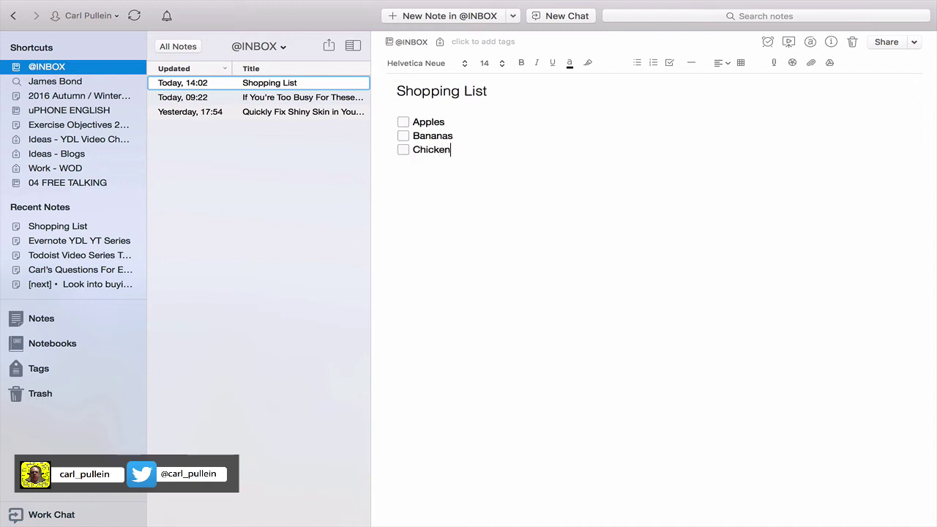
{"action": "key", "text": "Return"}
{"action": "type", "text": "Dog food"}
Examine the permission choices for sharing the Shopping List note, then cancel without sharing it.
{"action": "right_click", "coordinate": [217, 86]}
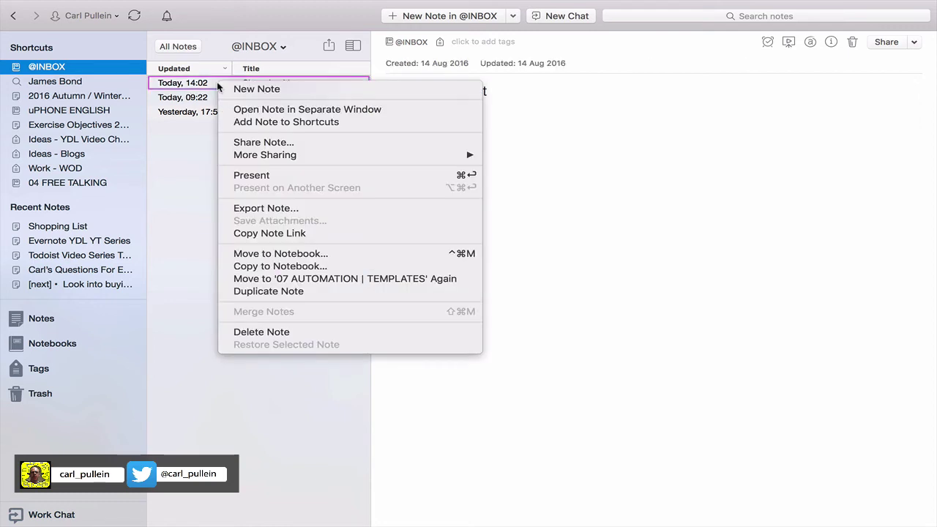
{"action": "left_click", "coordinate": [248, 141]}
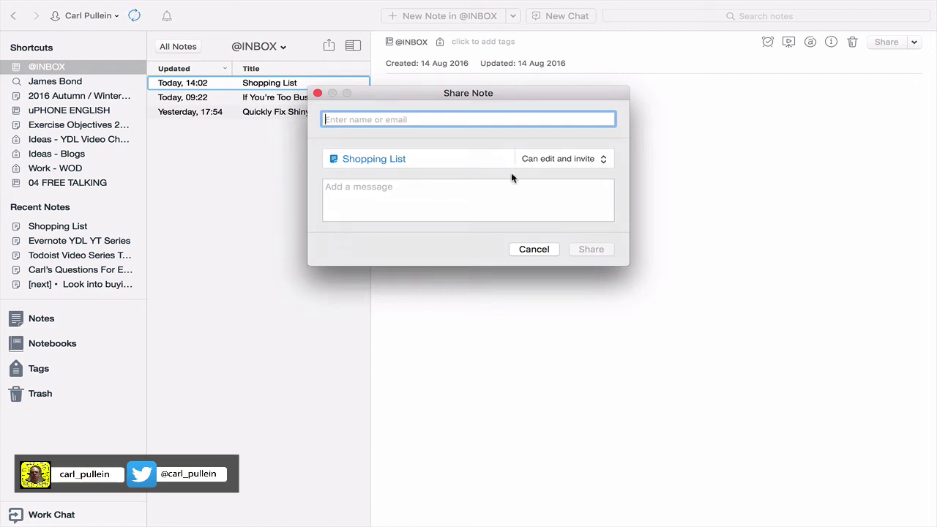
{"action": "left_click", "coordinate": [606, 159]}
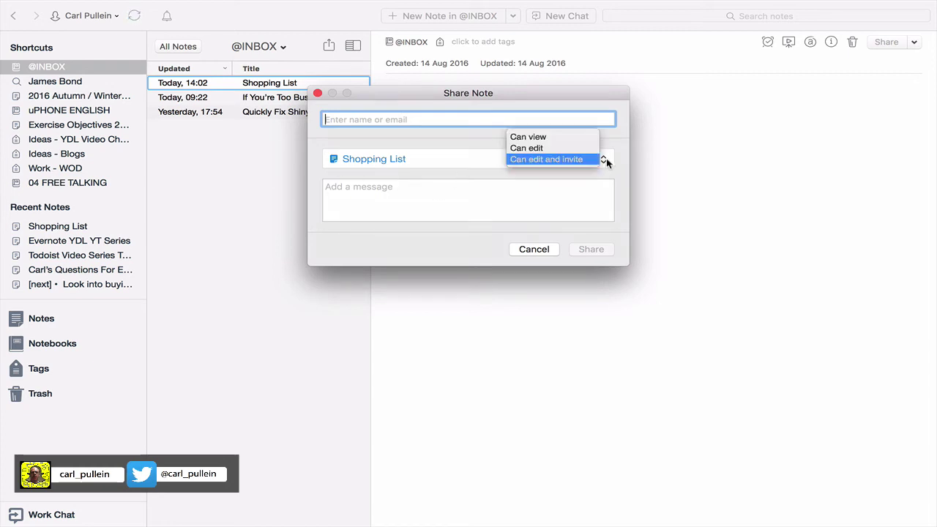
{"action": "left_click", "coordinate": [606, 158]}
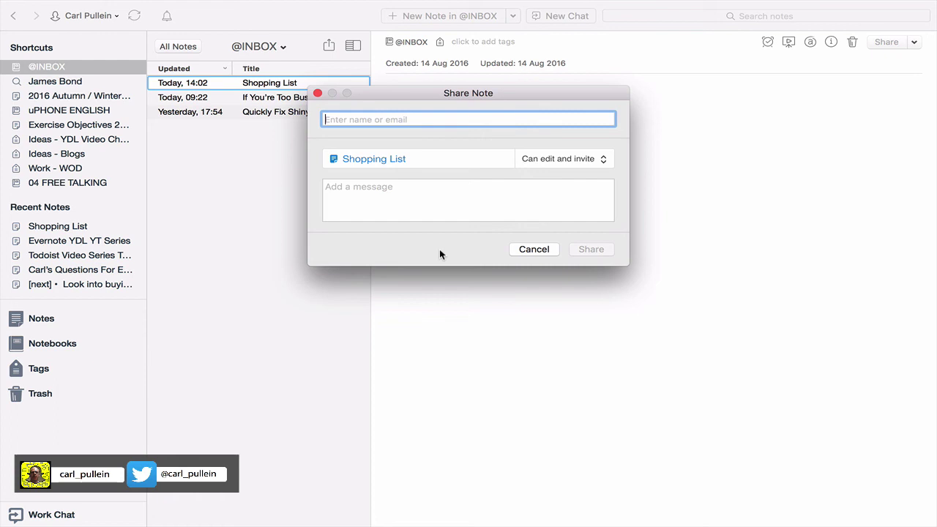
{"action": "left_click", "coordinate": [536, 250]}
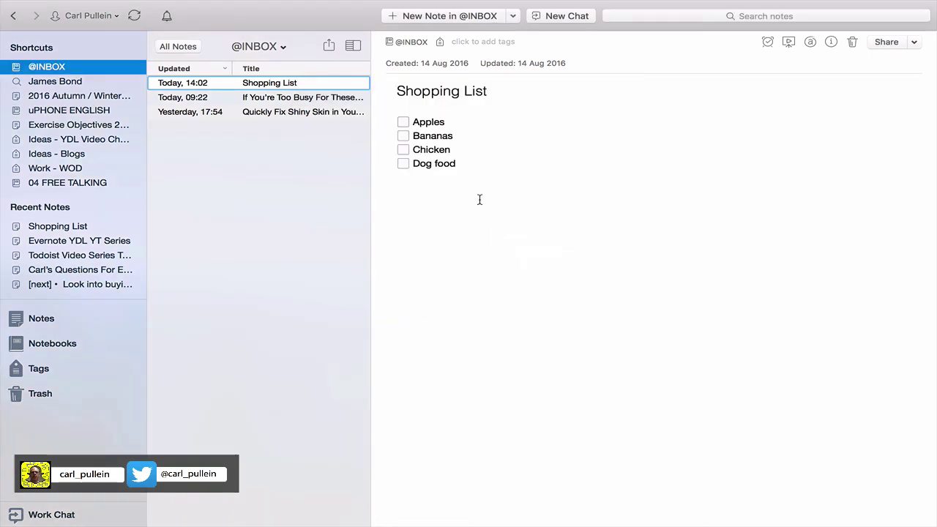